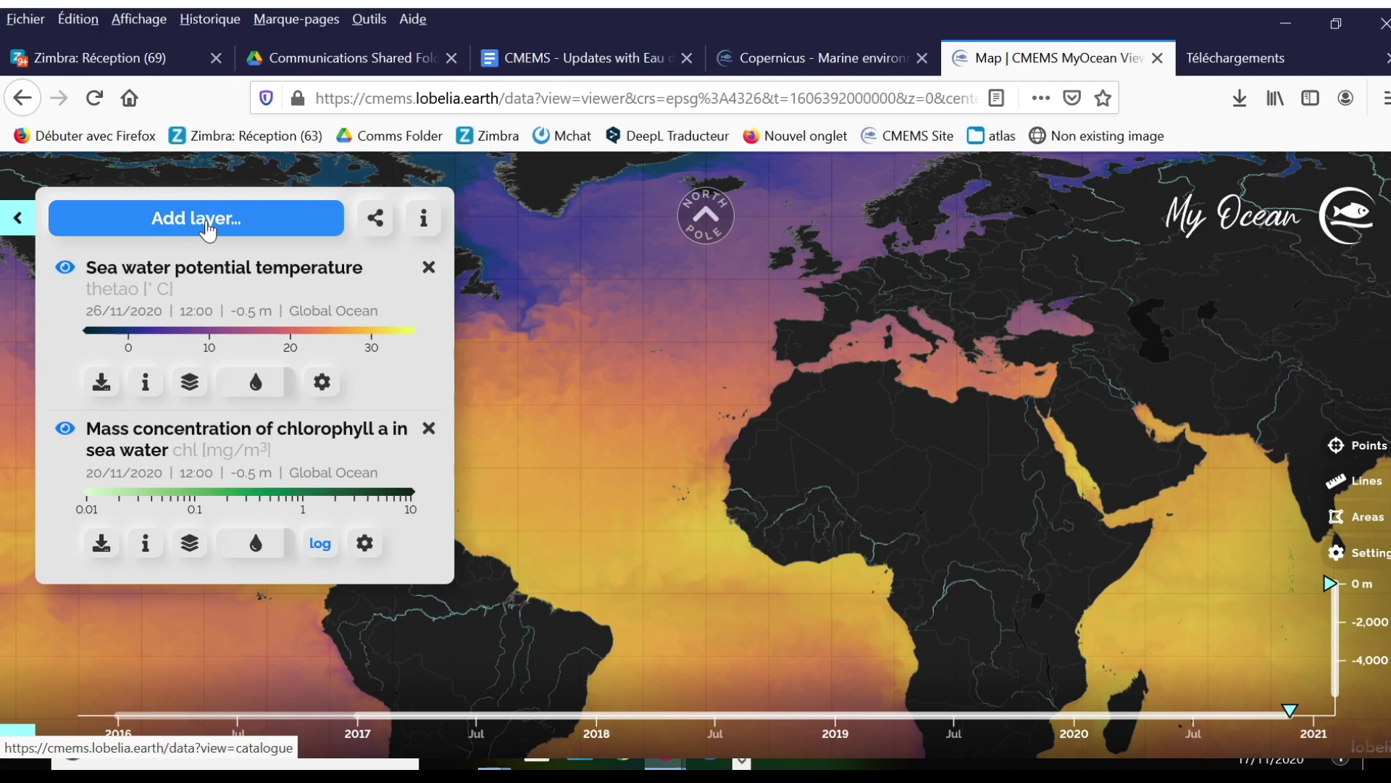
Open the data catalogue and filter it to Blue Ocean sea water velocity products.
click(206, 221)
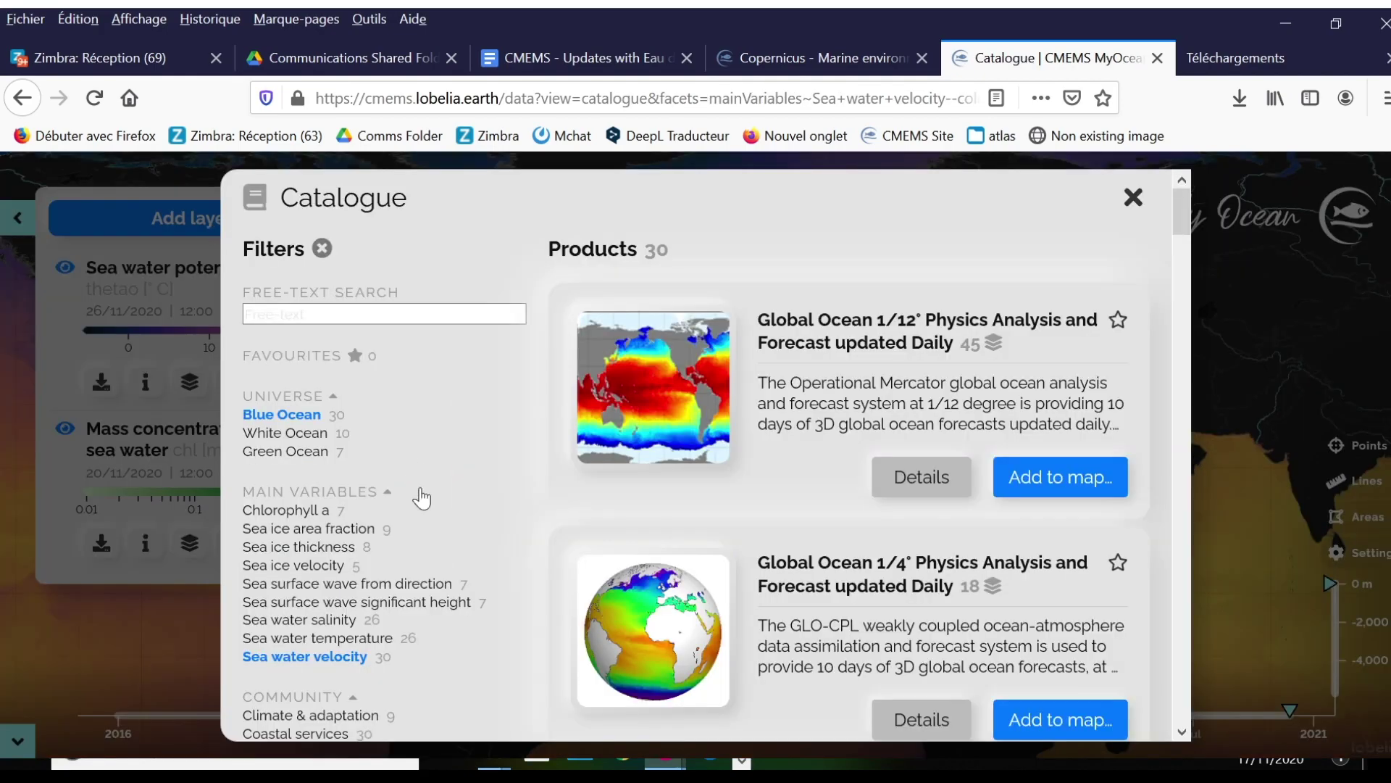
scroll(421, 493, down, 10)
scroll(420, 498, down, 5)
scroll(420, 497, up, 15)
click(279, 418)
Add the Global Ocean 1/12° product's Sea water velocity layer to the map and close the list.
click(1063, 481)
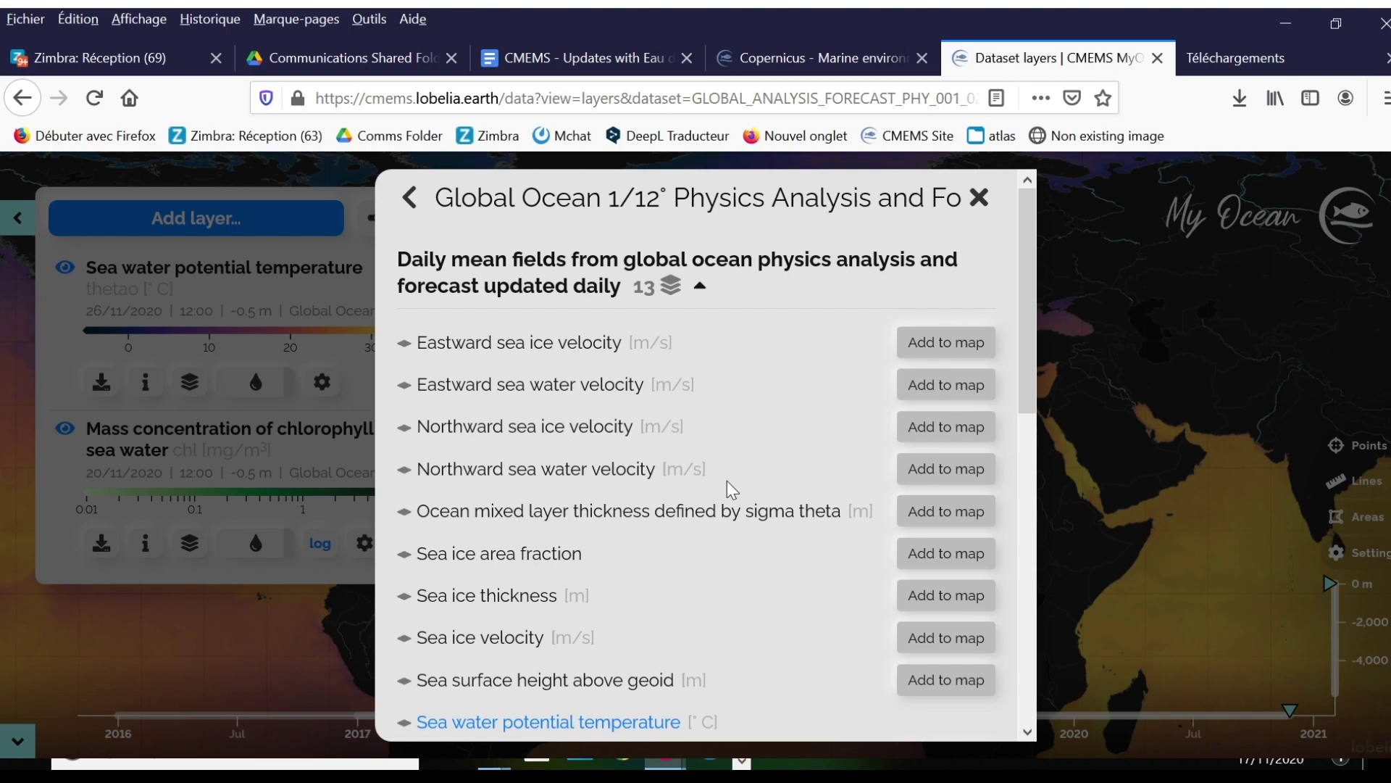
scroll(731, 491, down, 3)
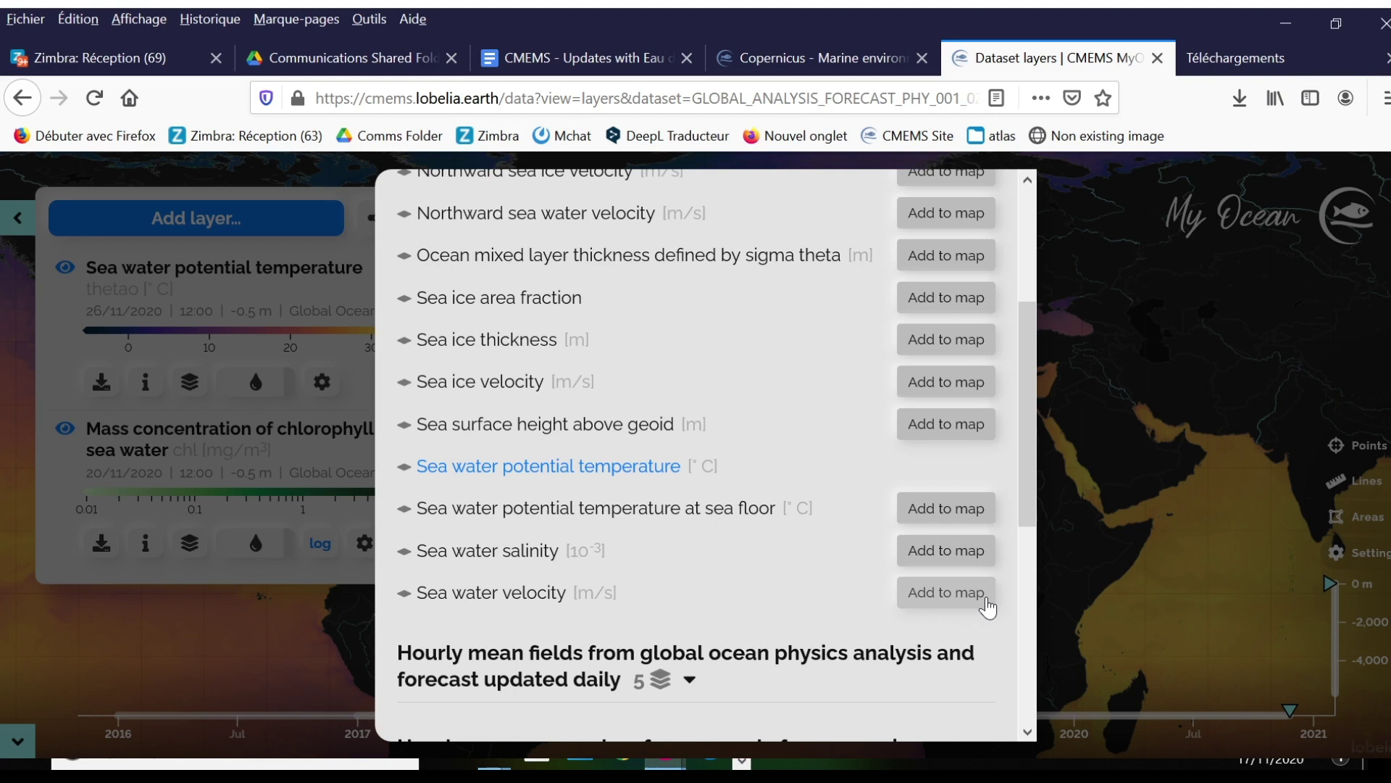
click(945, 593)
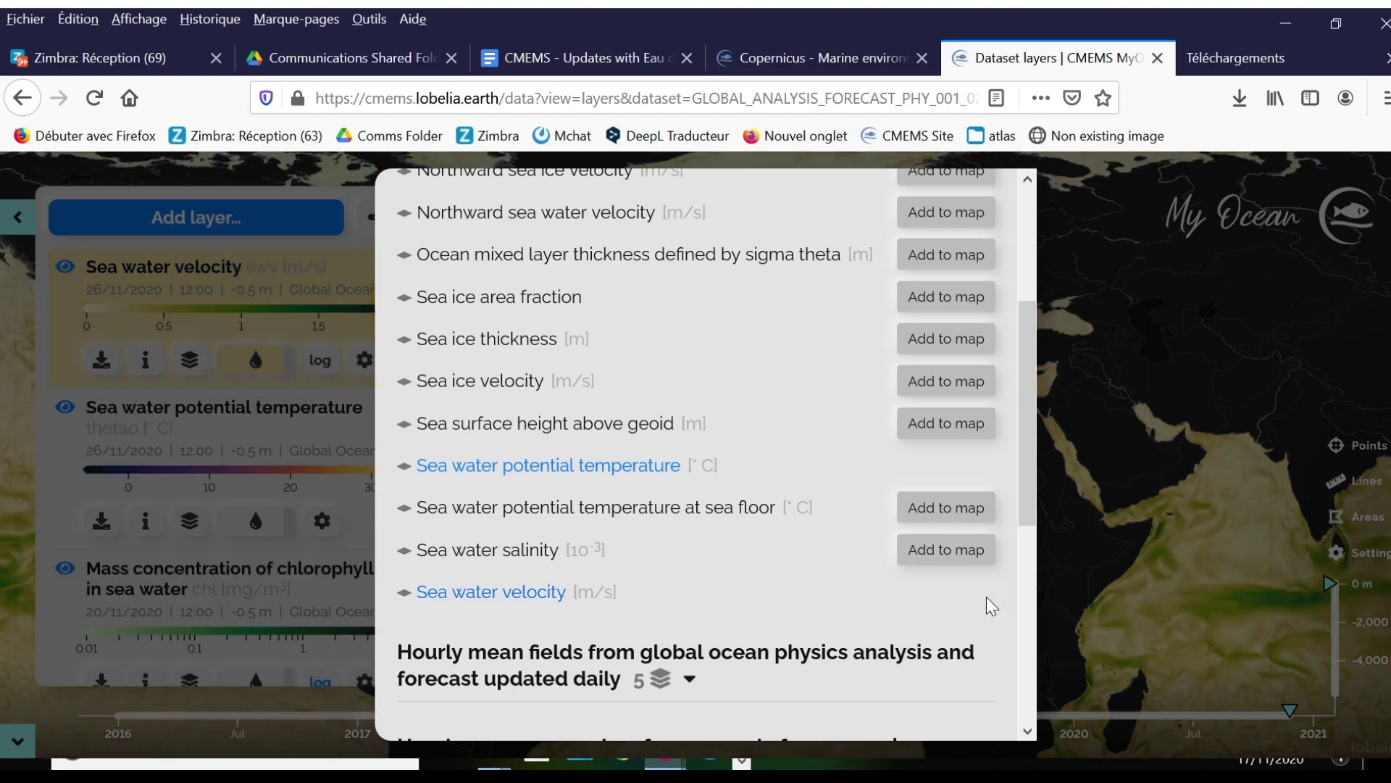
scroll(867, 311, up, 5)
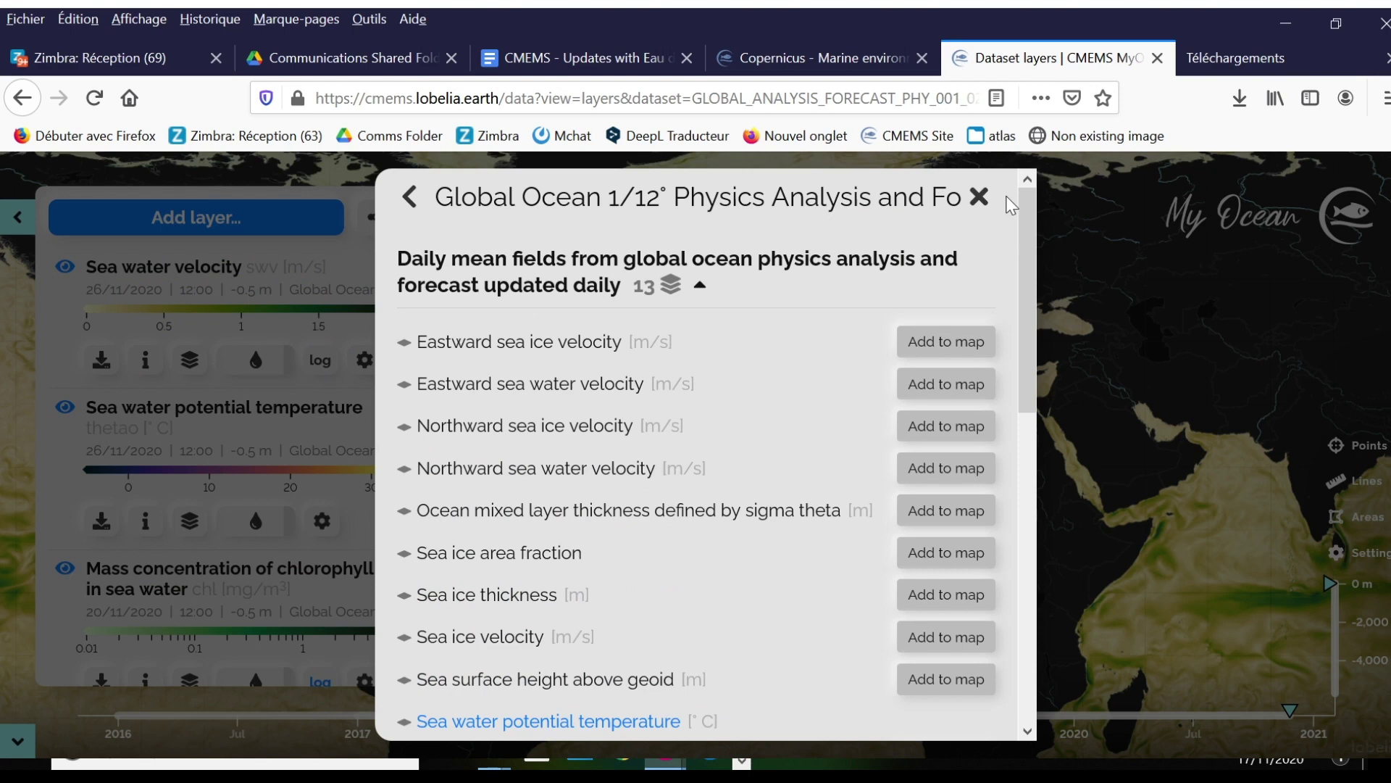
click(979, 197)
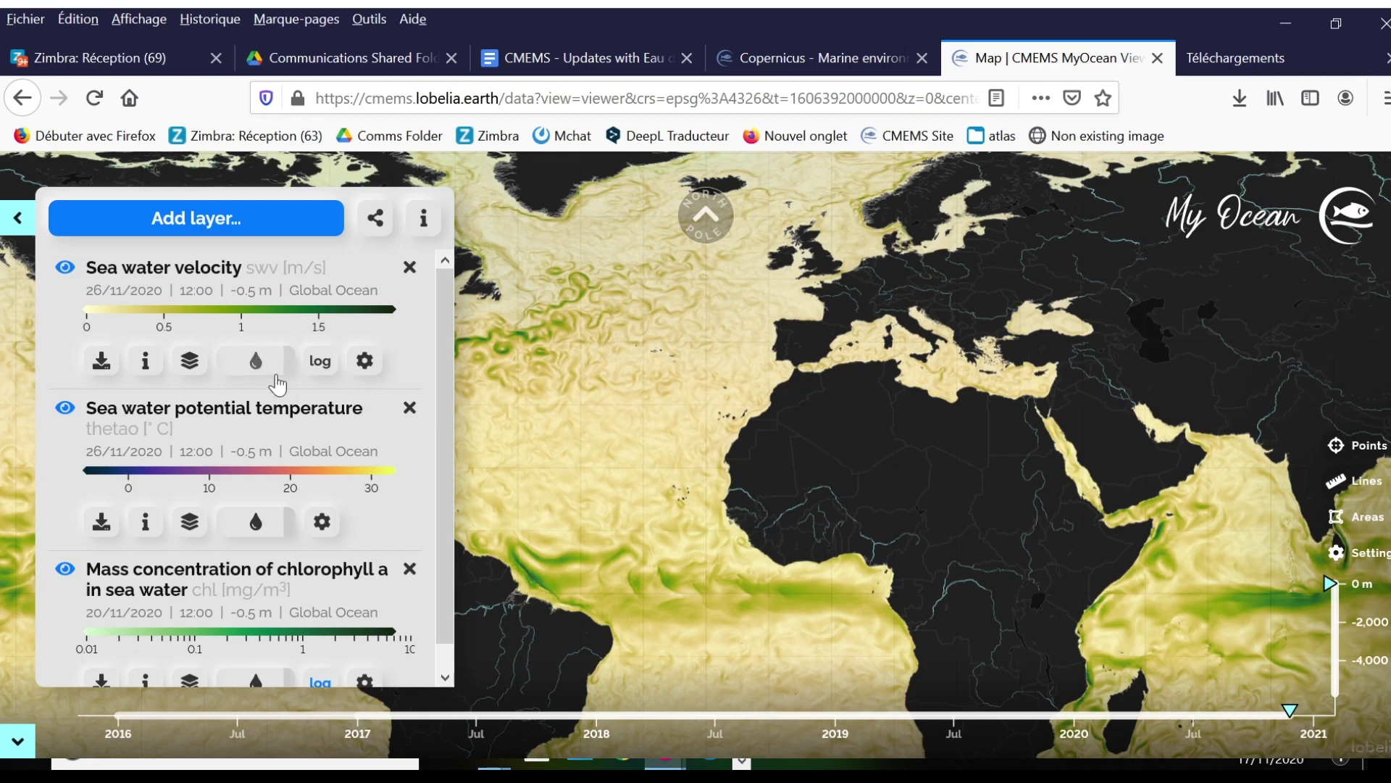
click(255, 368)
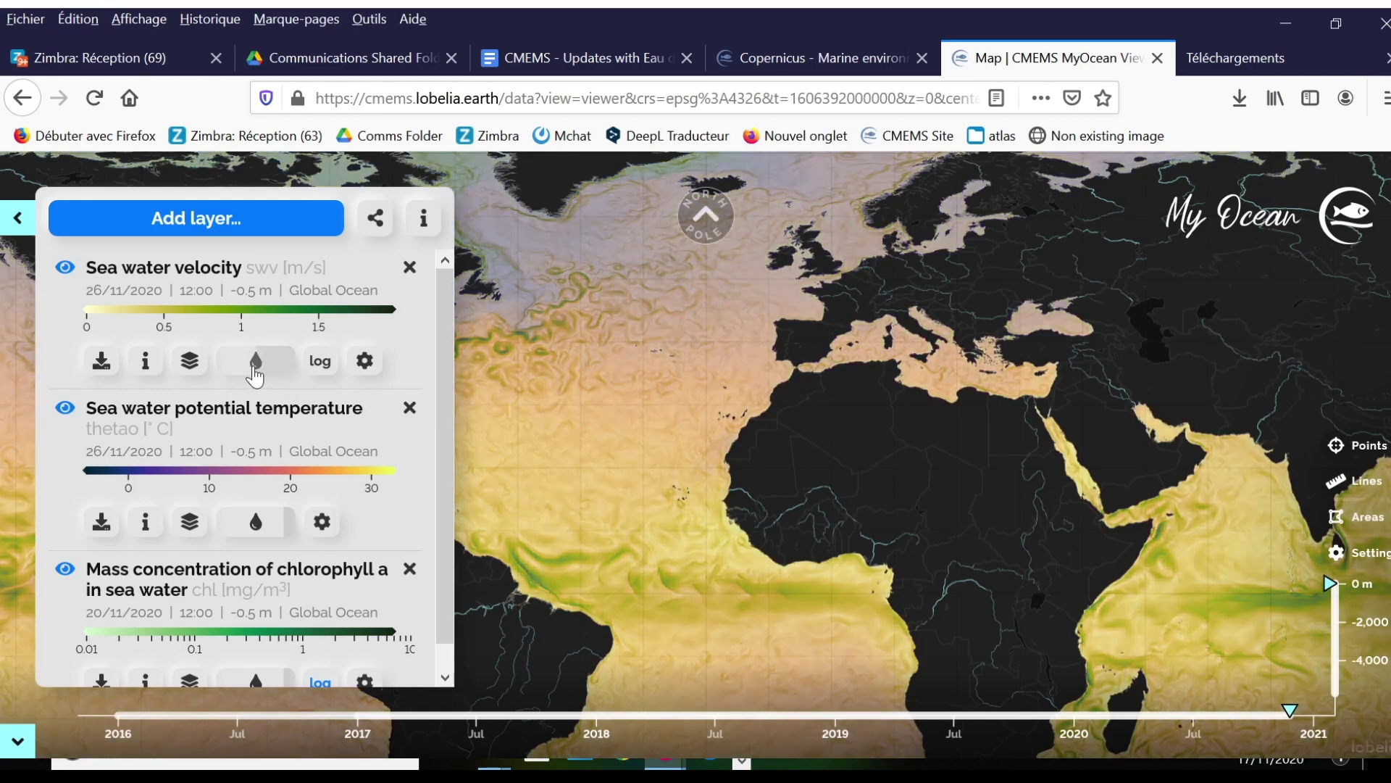
drag(255, 375, 311, 379)
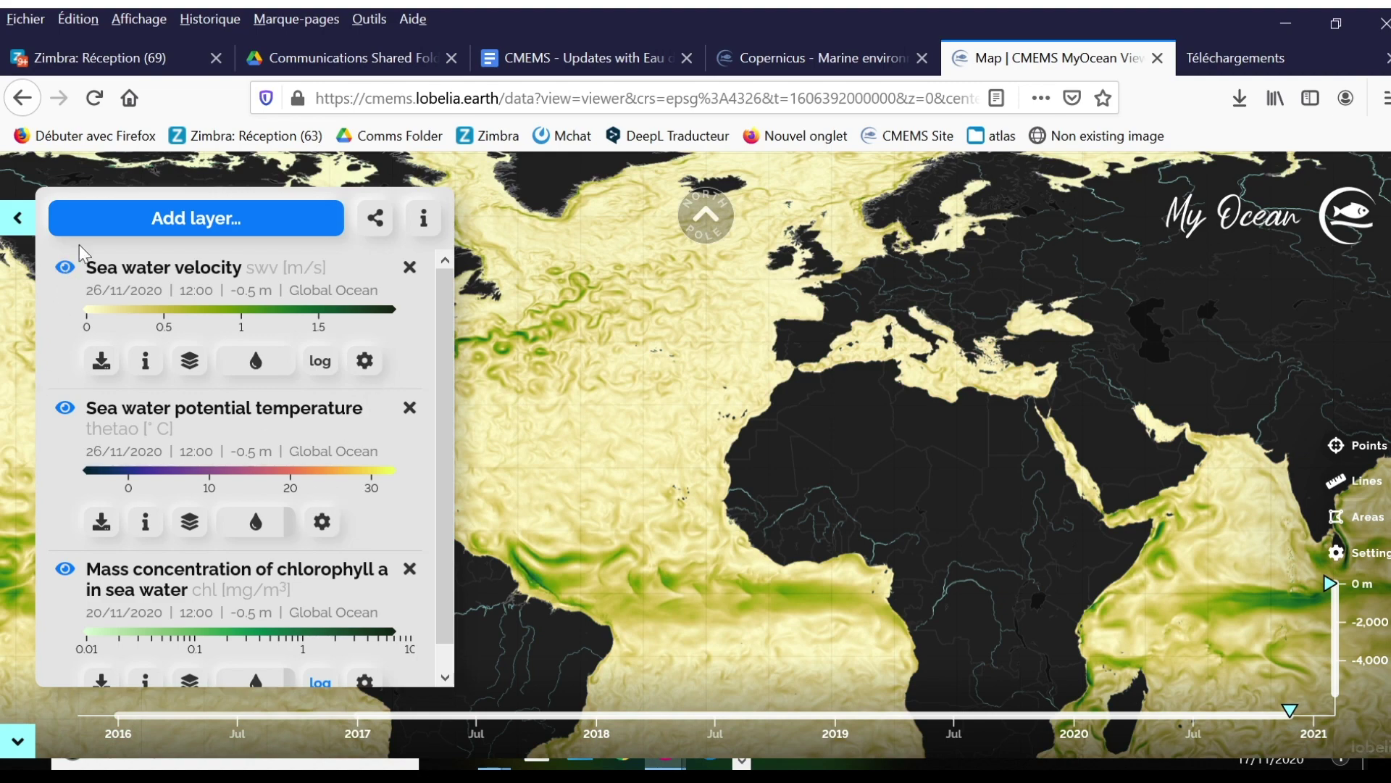
click(65, 269)
click(65, 273)
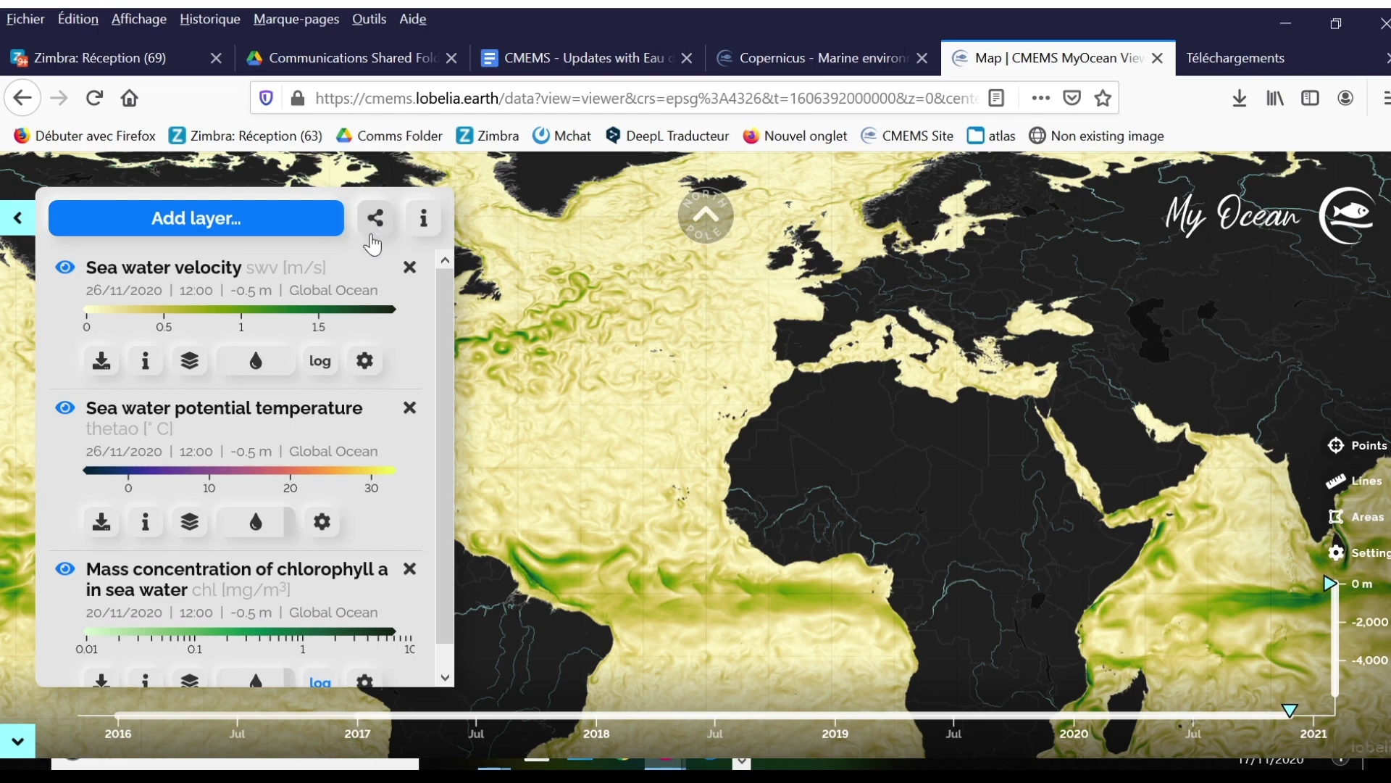
Copy the map's shortened share link, then preview the map as an image.
click(372, 233)
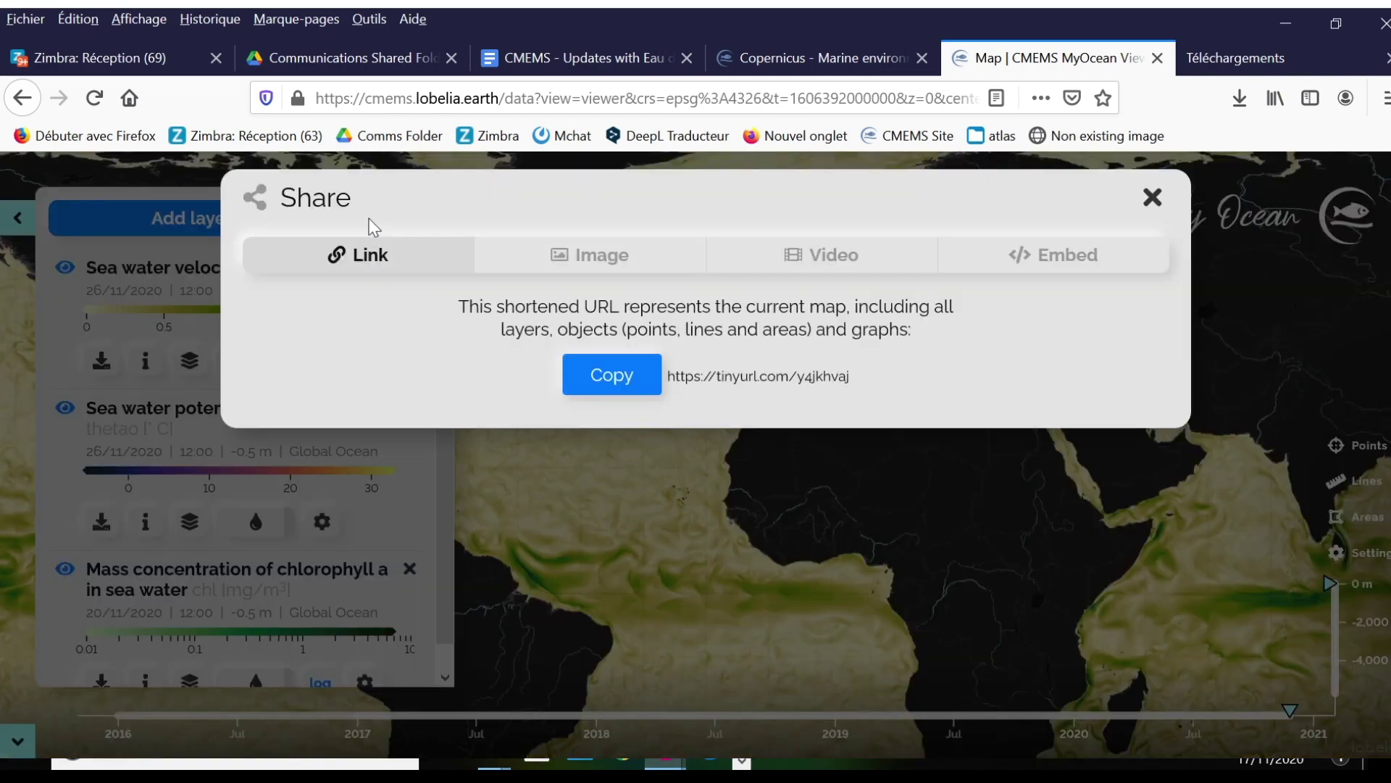
click(614, 382)
click(596, 266)
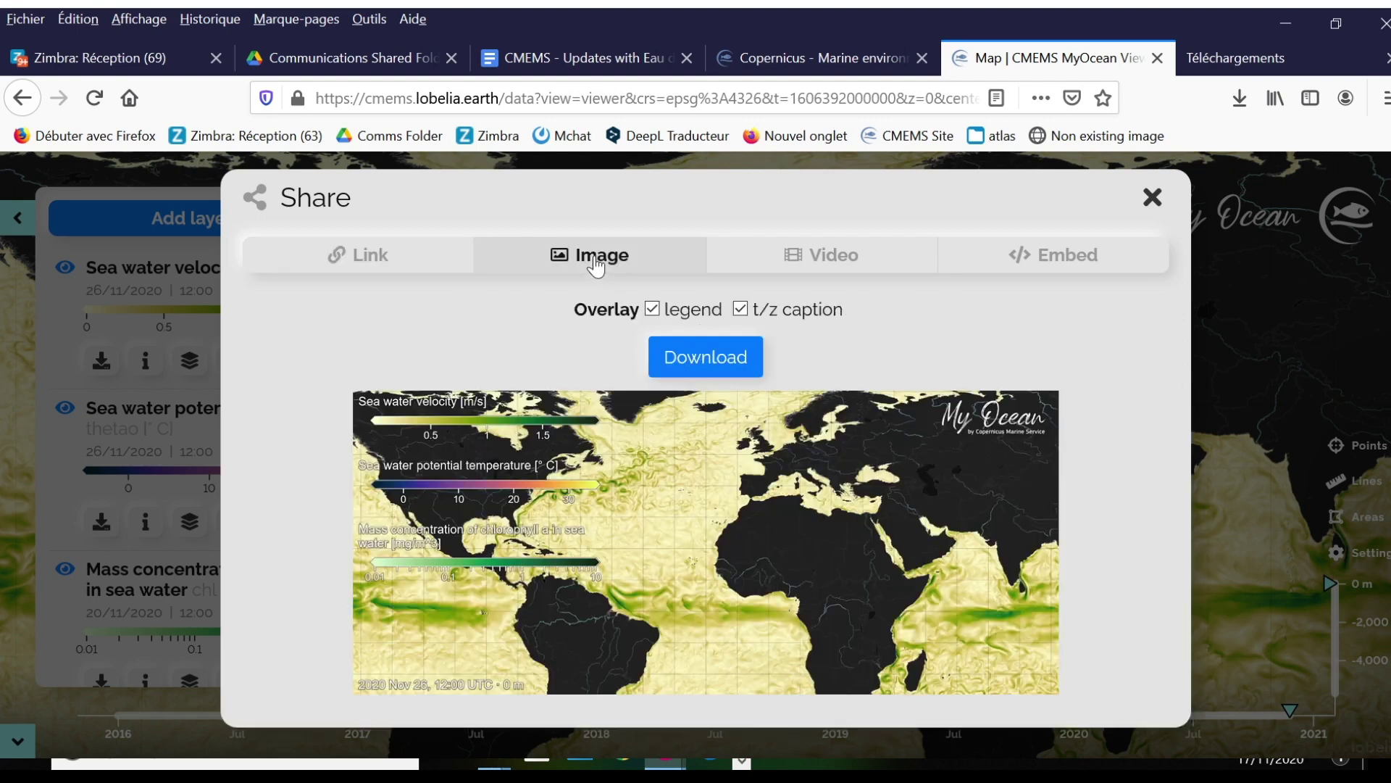
Set the animation range to 13/11/2020–20/11/2020 with a 1-day time step.
click(801, 262)
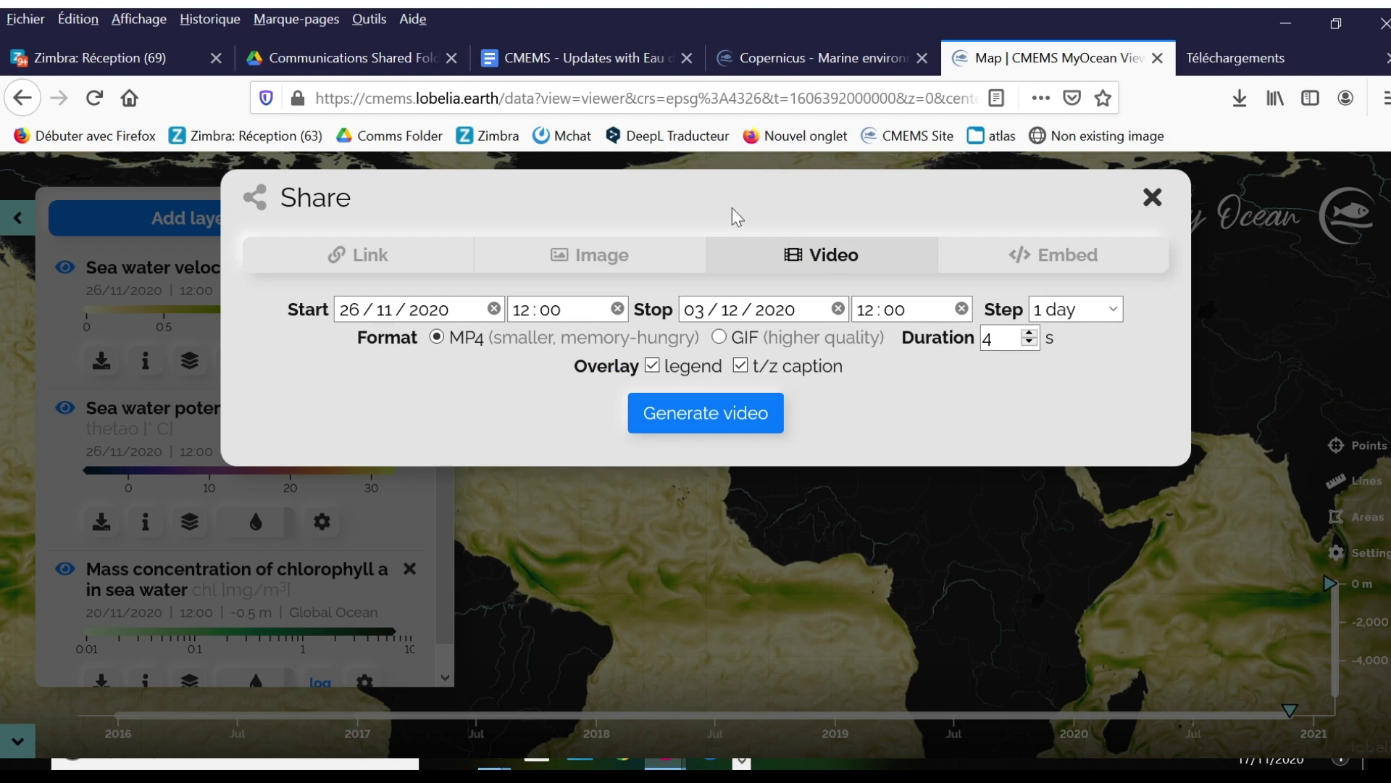
click(402, 317)
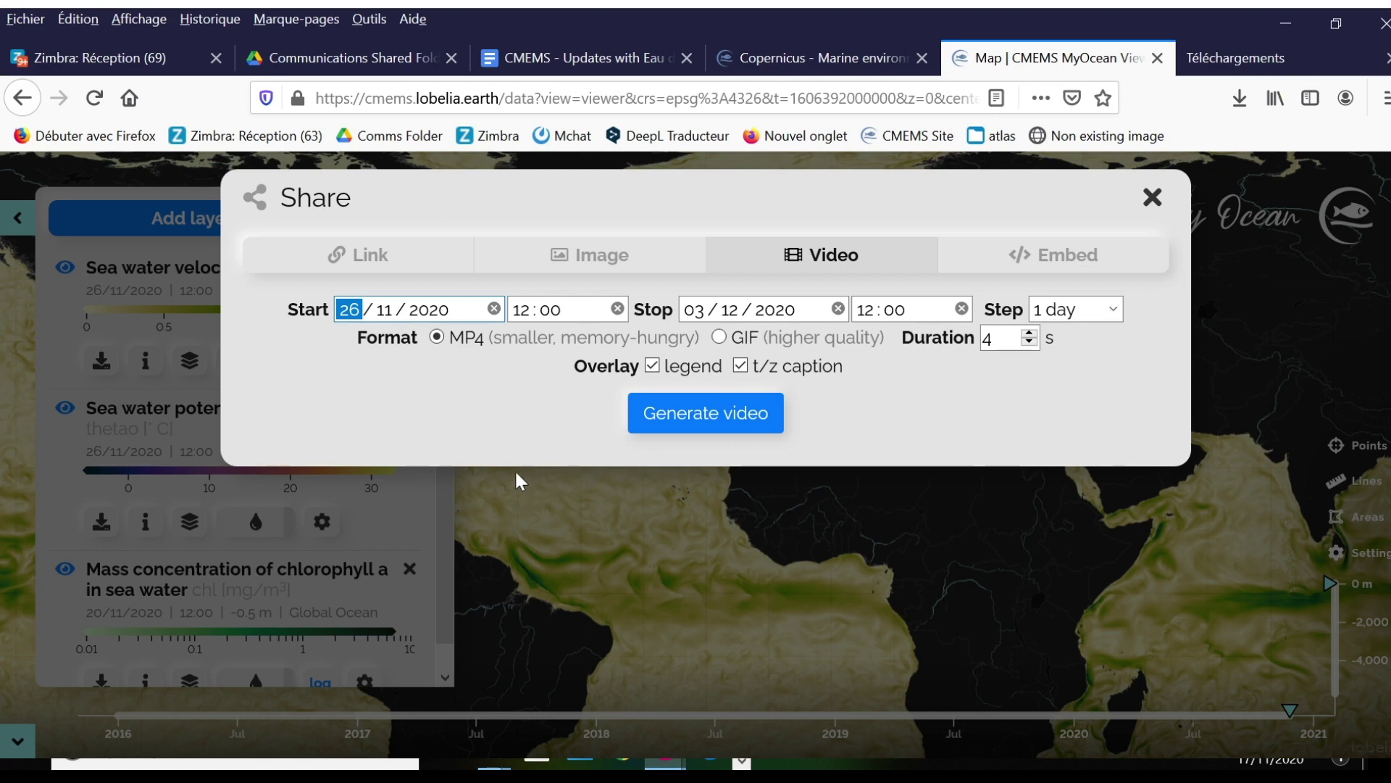
text(13)
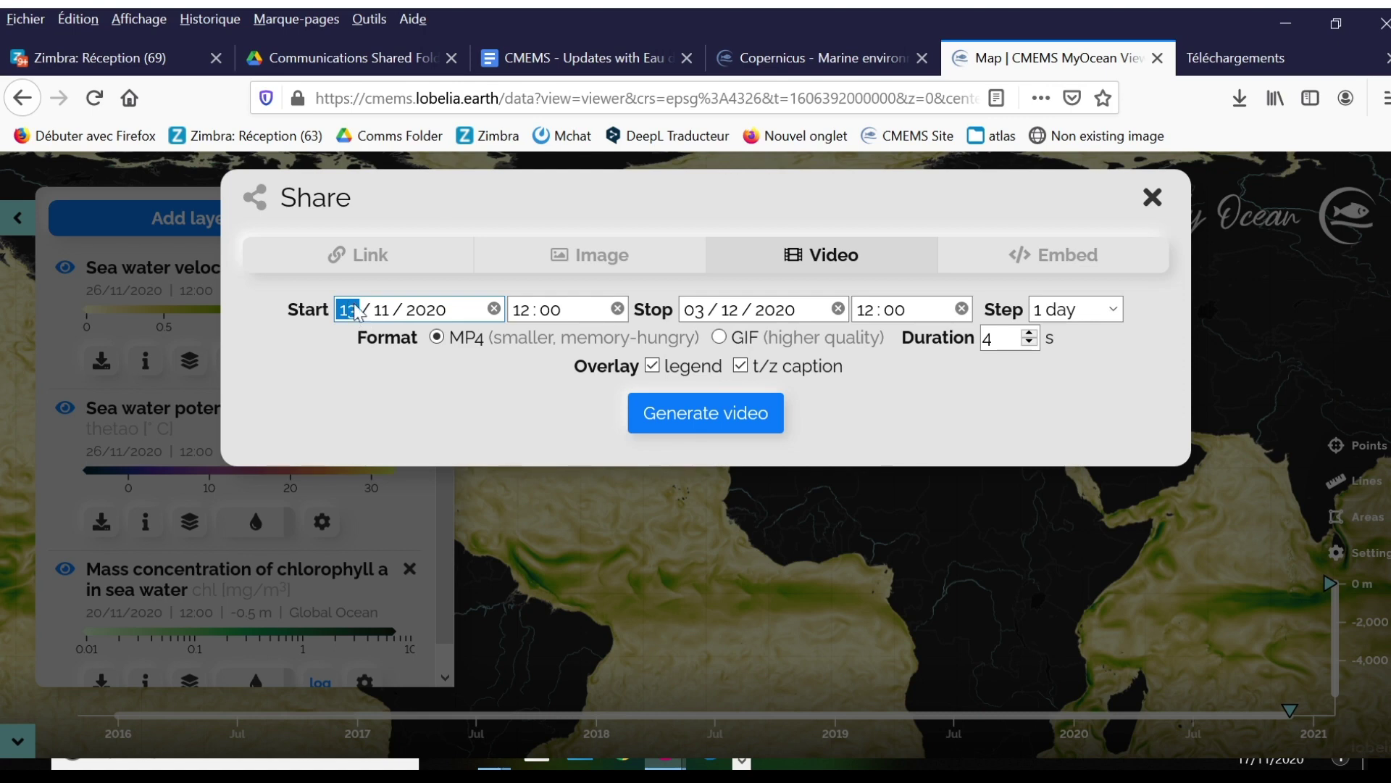
click(726, 316)
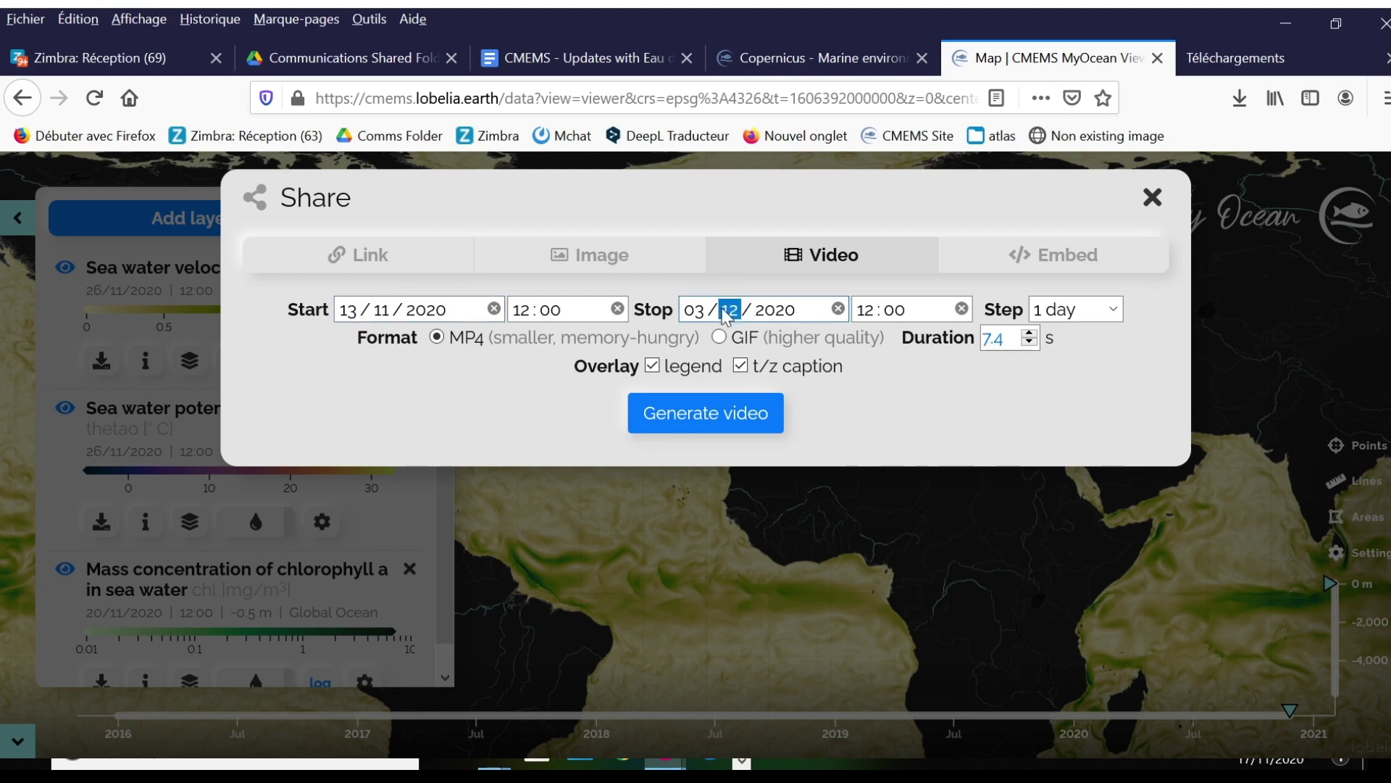
click(803, 319)
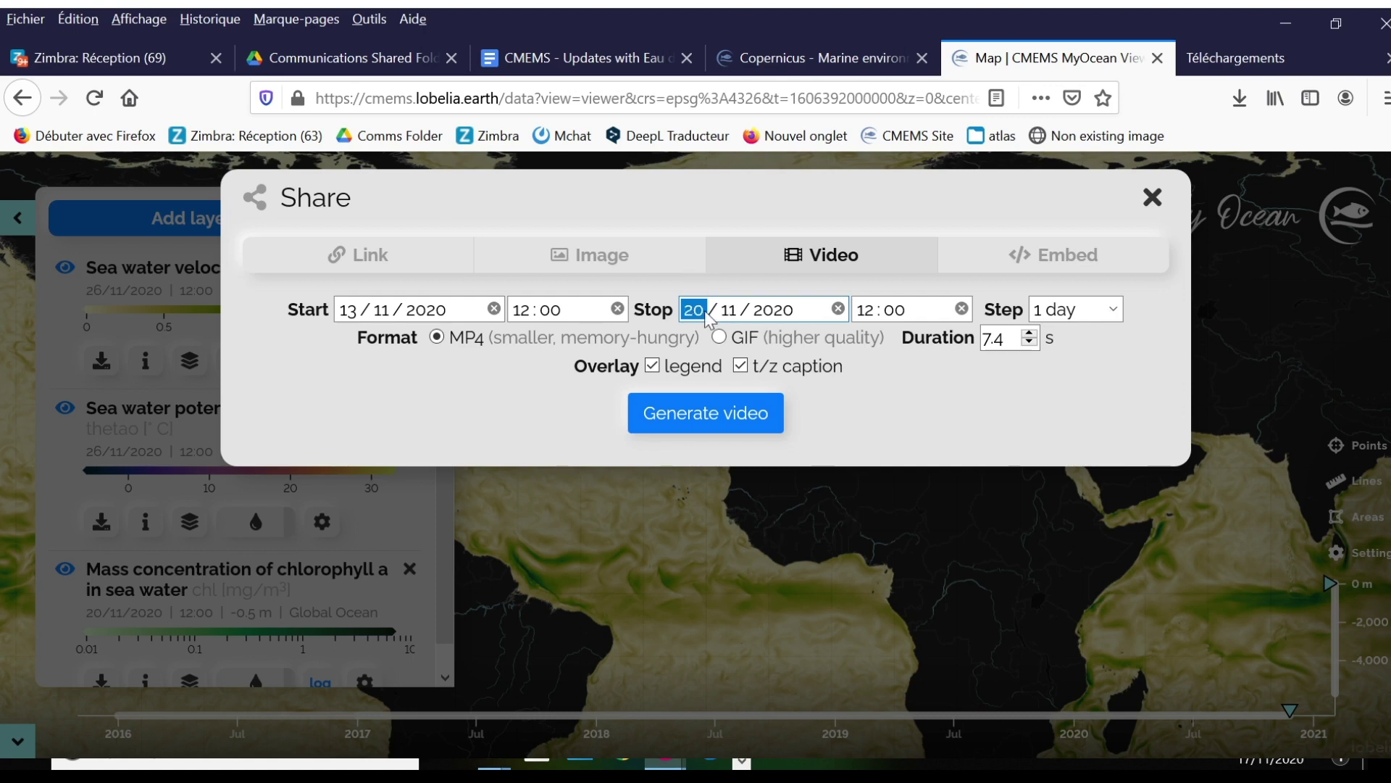
click(764, 317)
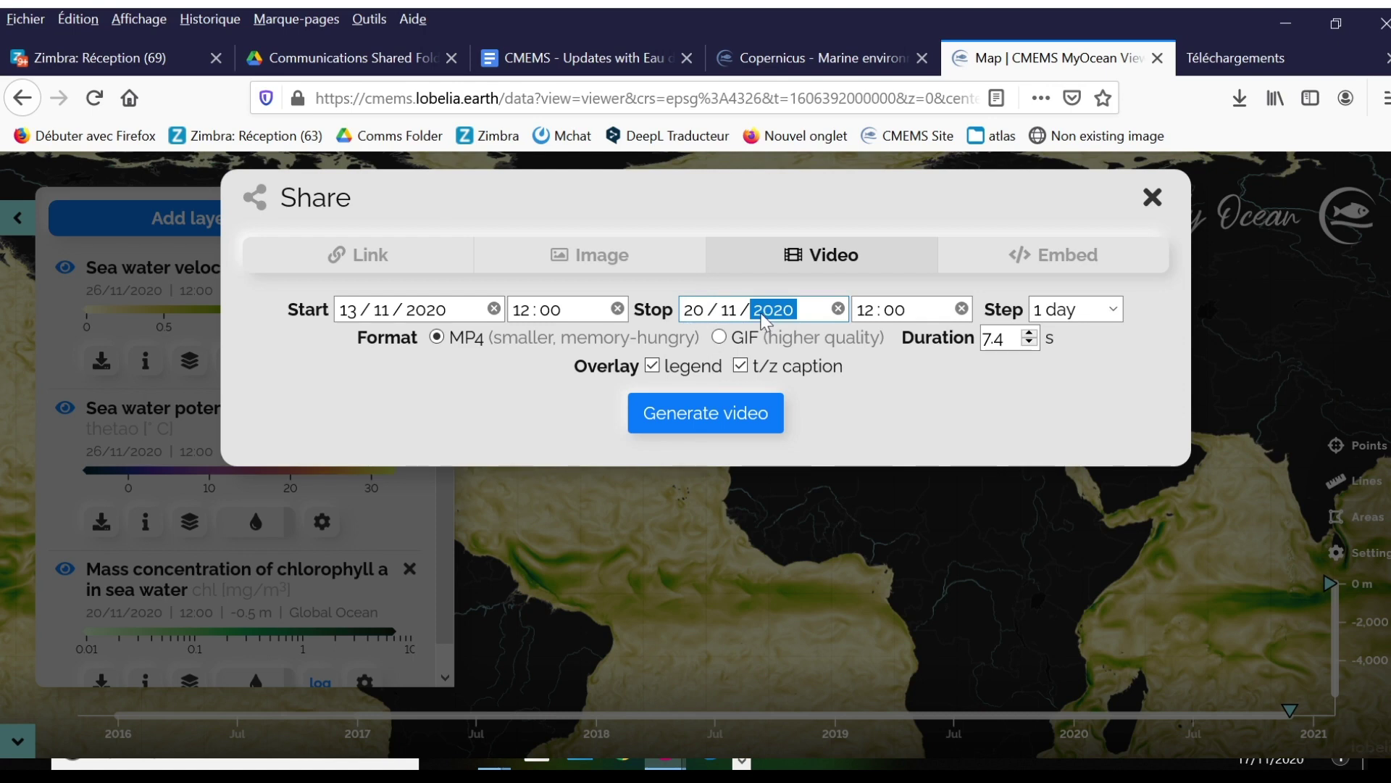
click(1096, 368)
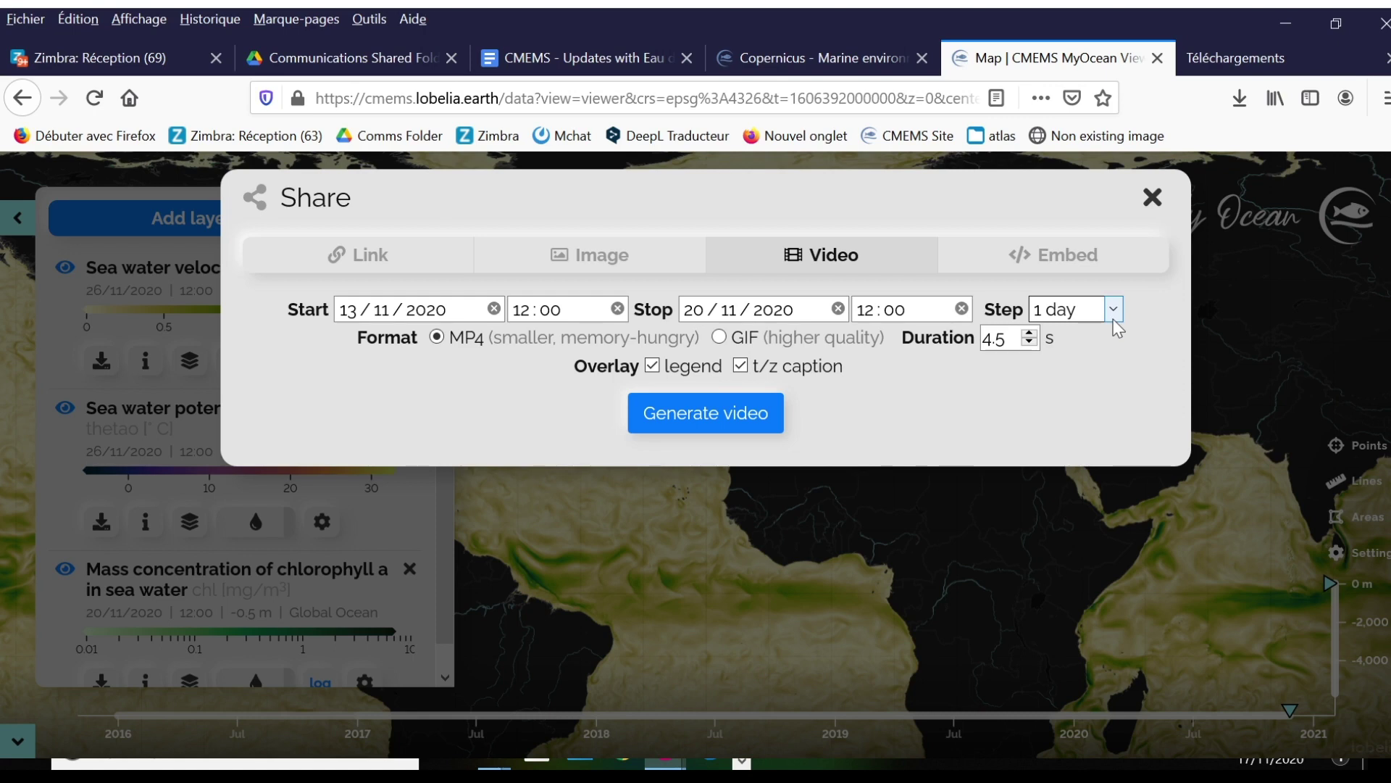
click(1041, 381)
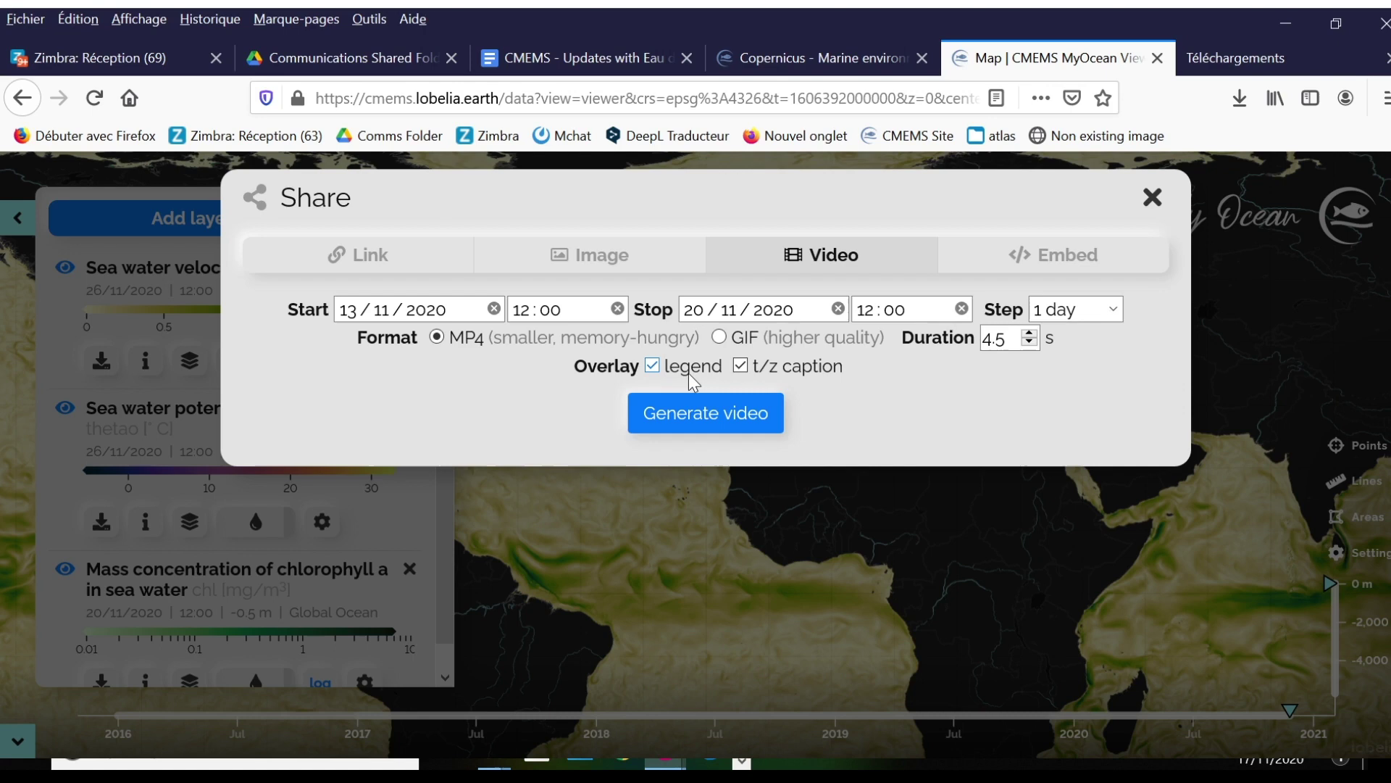
Generate the MP4 animation, then pause and resume its preview playback.
click(694, 422)
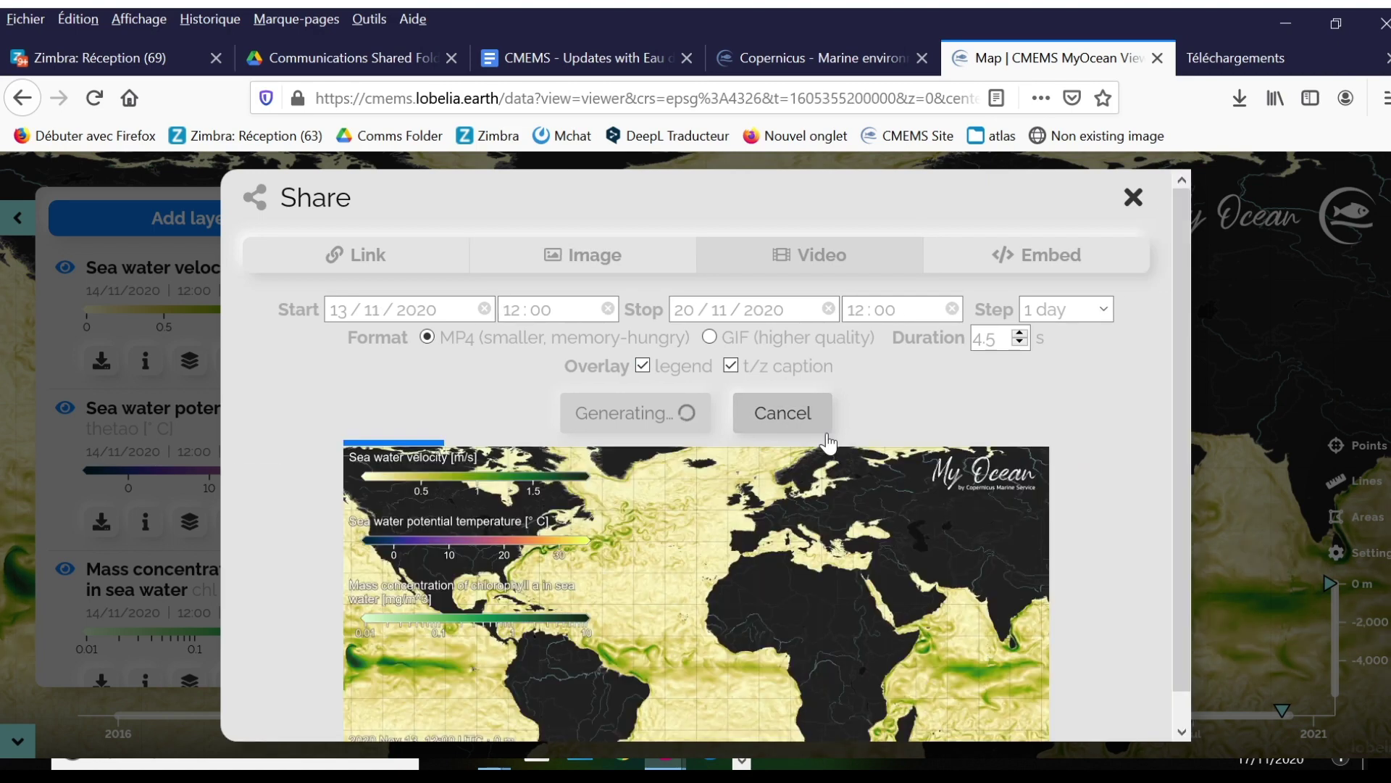
scroll(920, 431, down, 1)
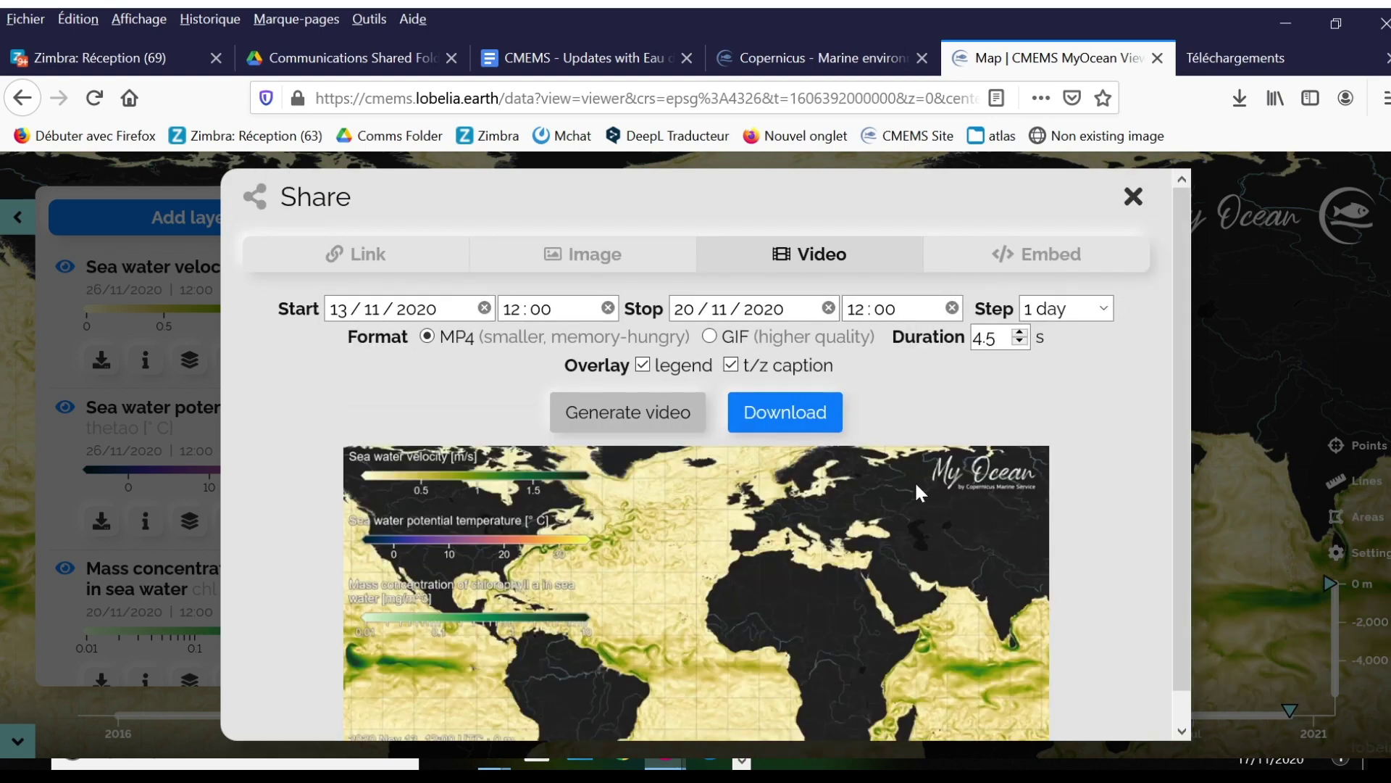
scroll(1024, 424, down, 1)
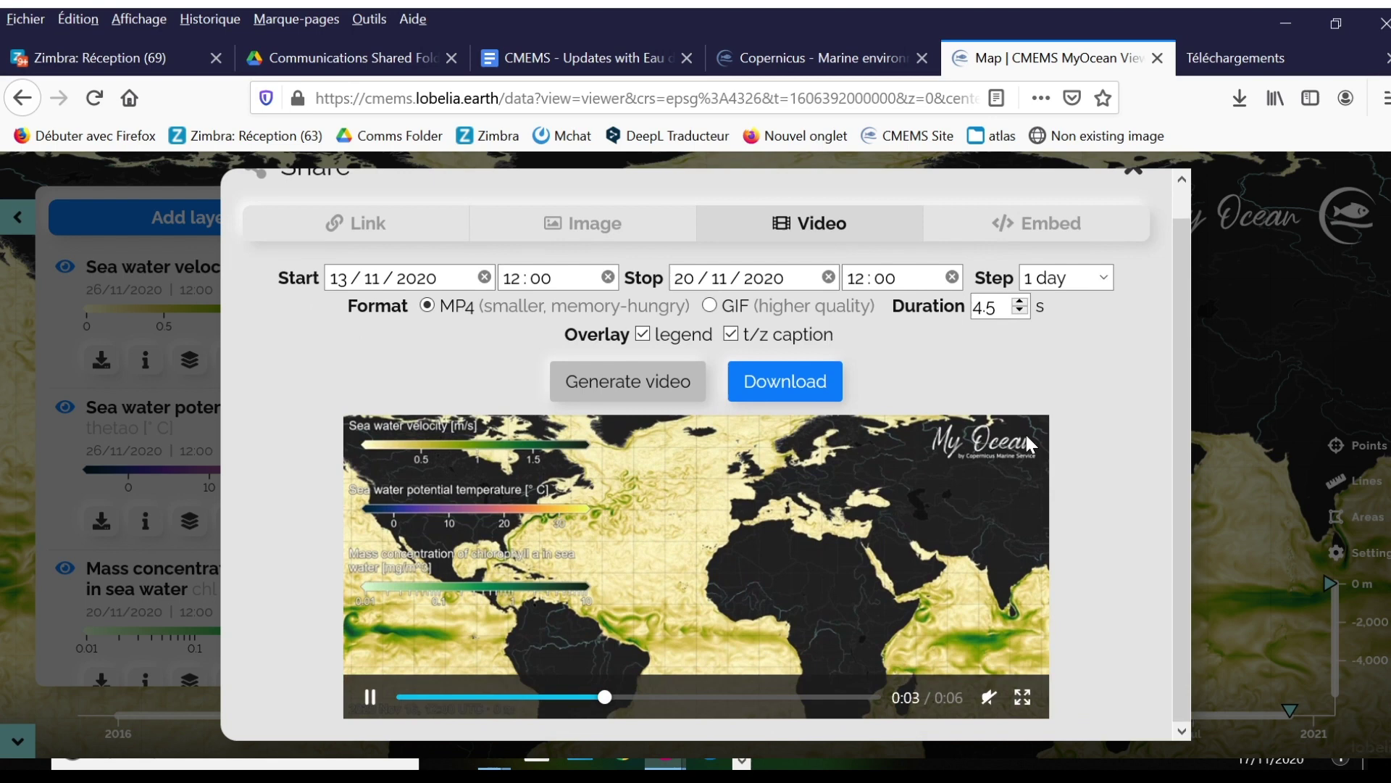
click(382, 697)
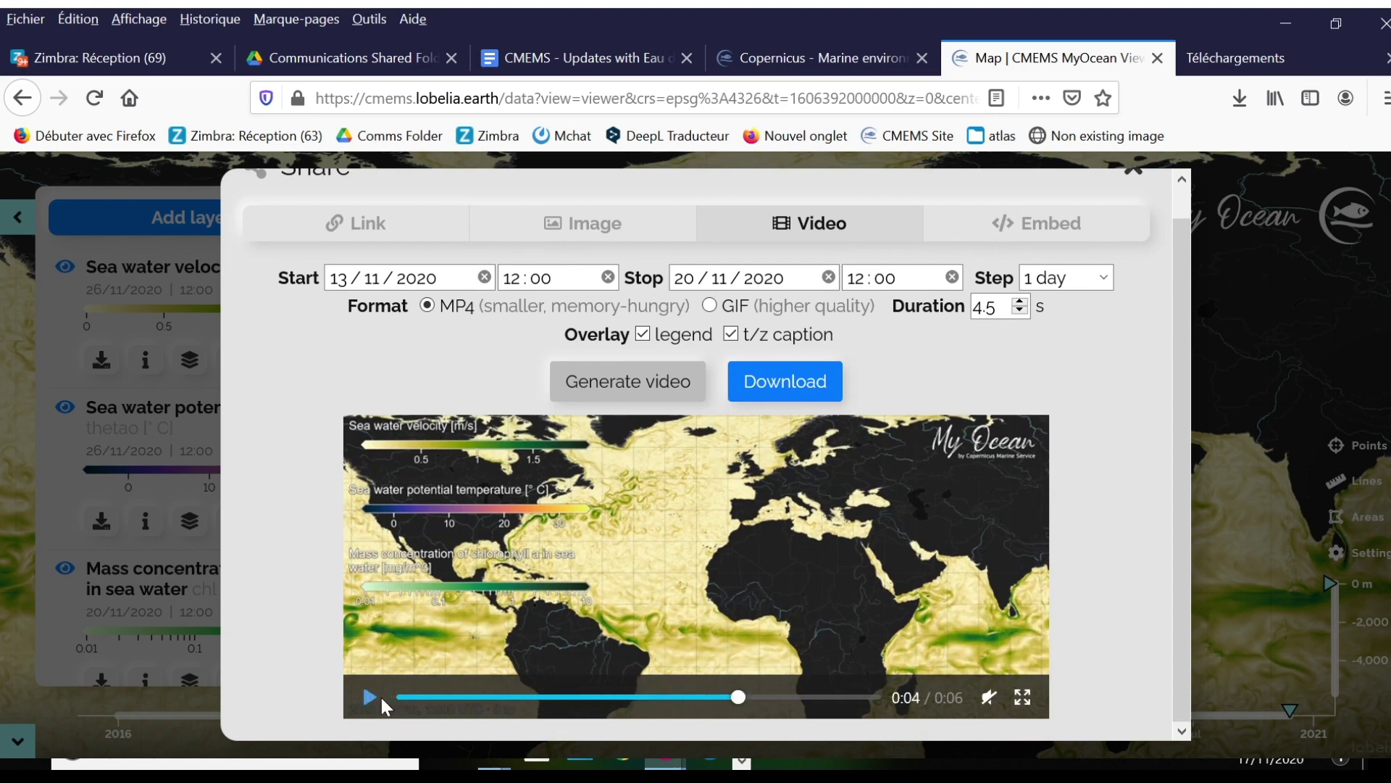
click(380, 697)
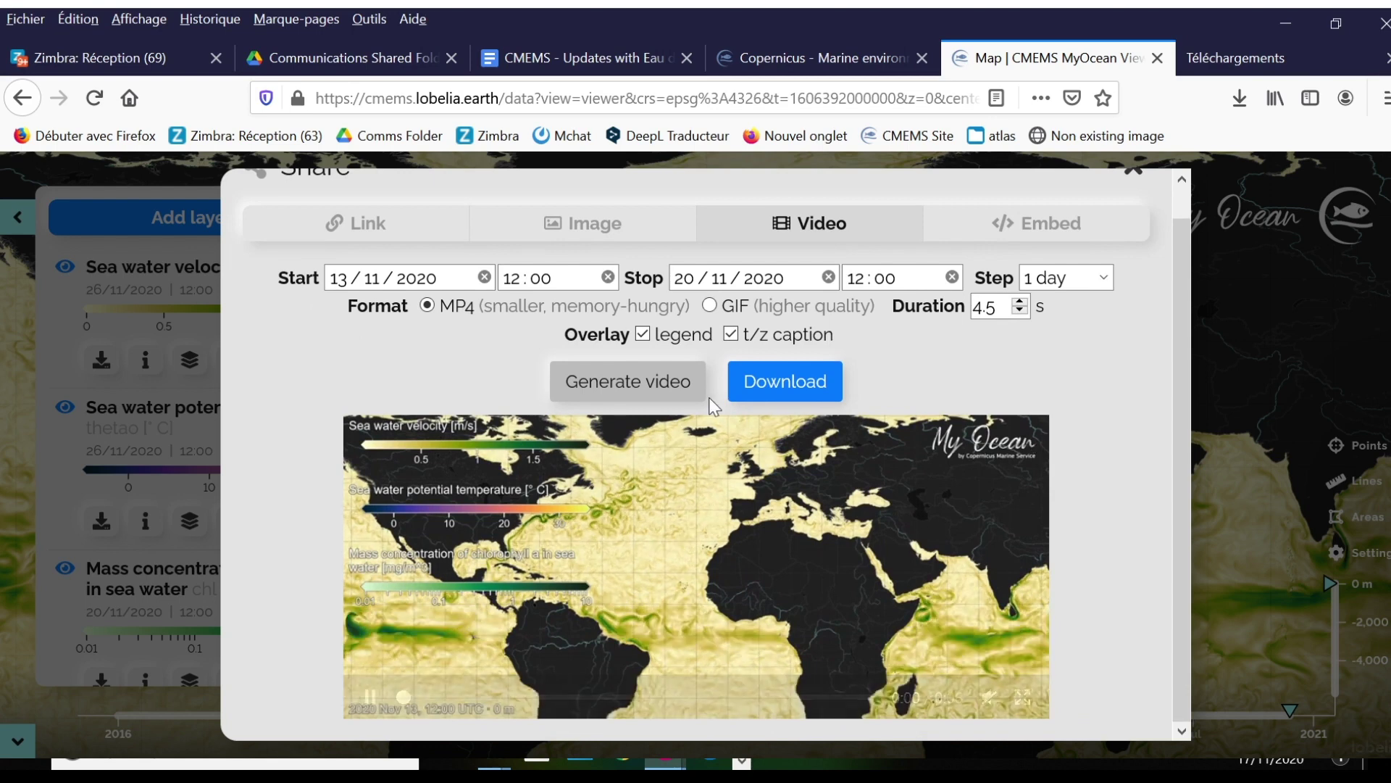
click(785, 382)
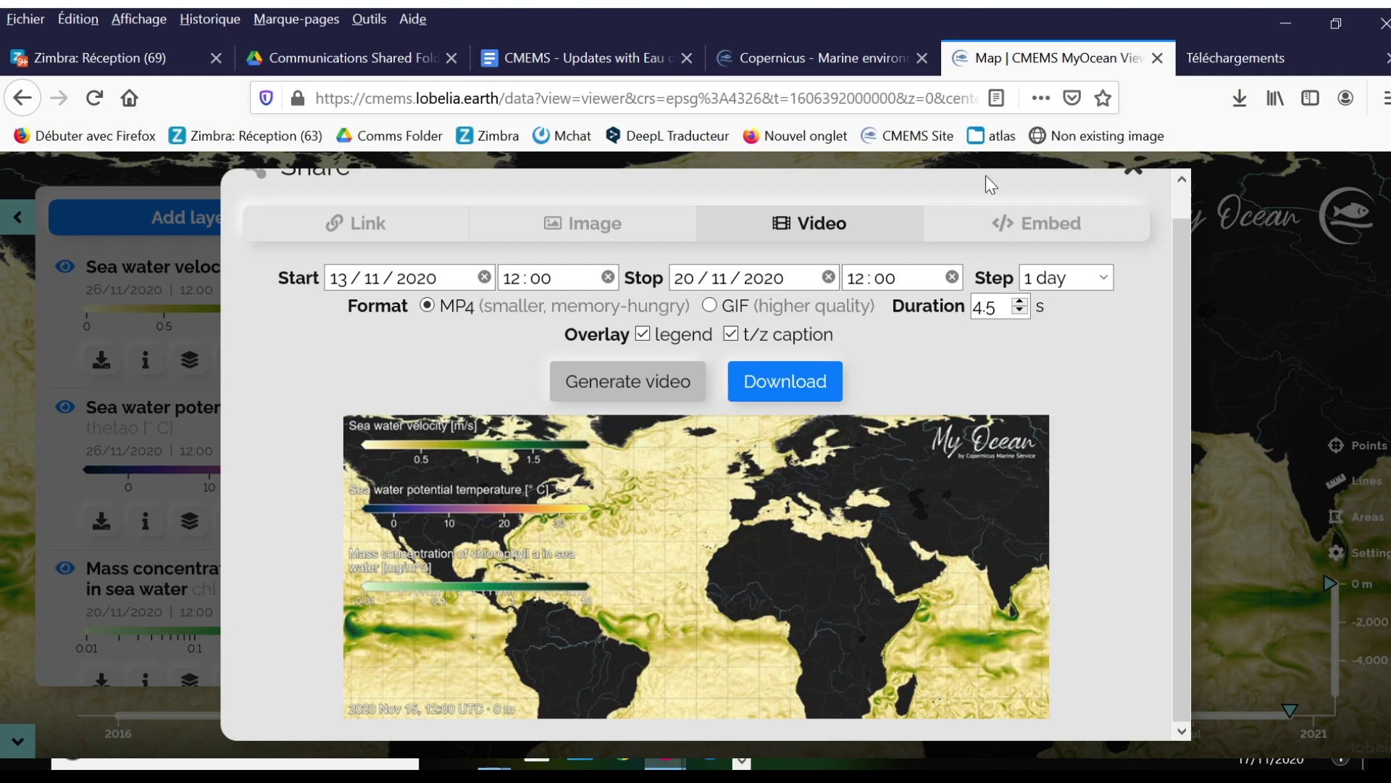
Copy the map's iframe embed snippet (100% width, 350px height) from the Embed tab.
click(1027, 226)
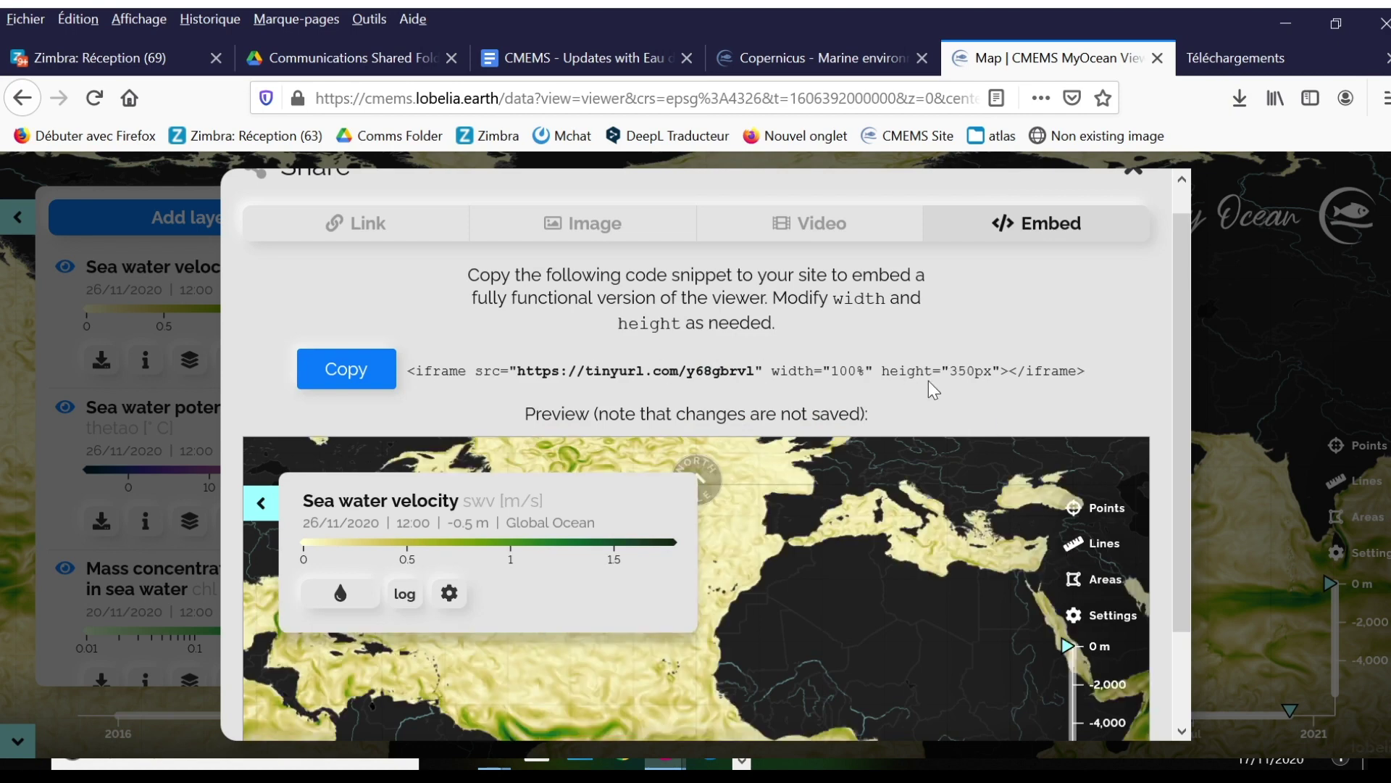
scroll(665, 370, down, 3)
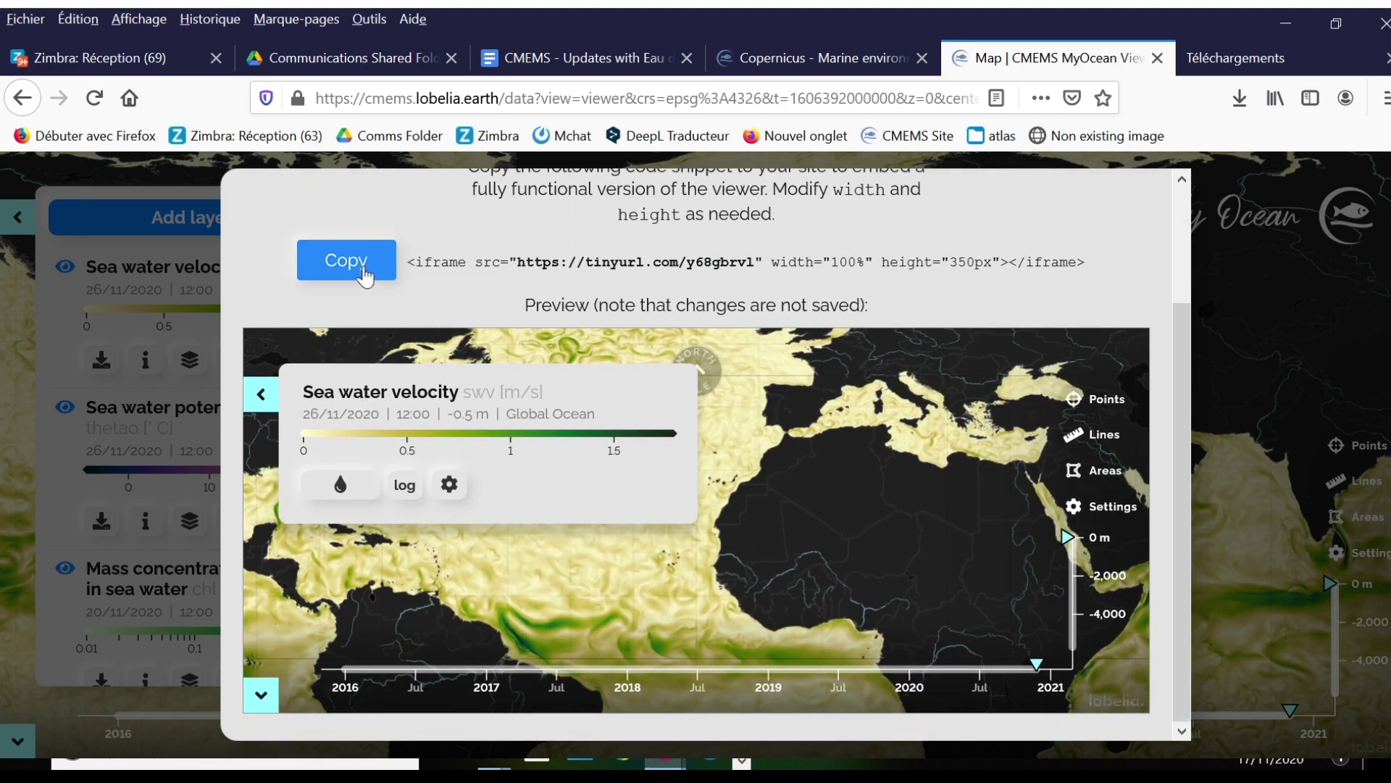
click(368, 262)
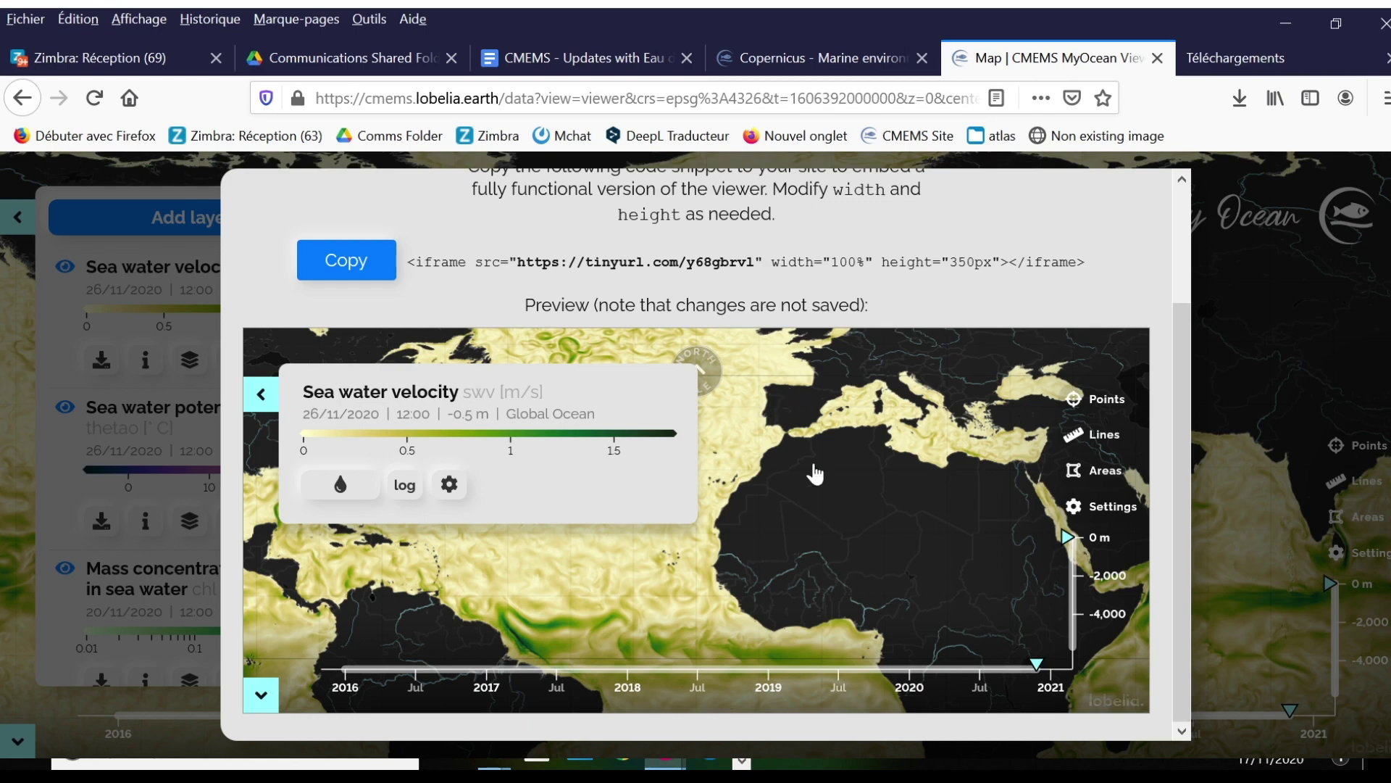
scroll(816, 474, up, 1)
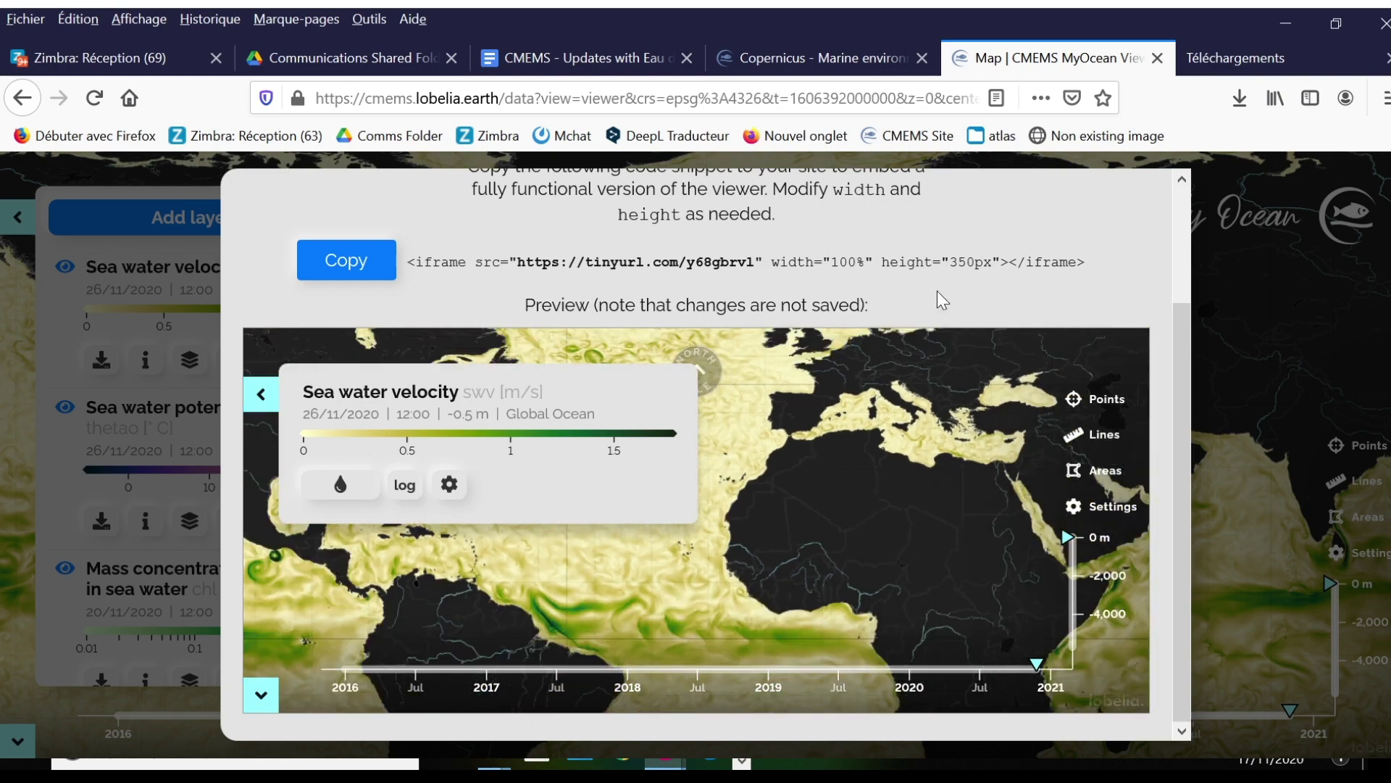
scroll(1177, 283, up, 3)
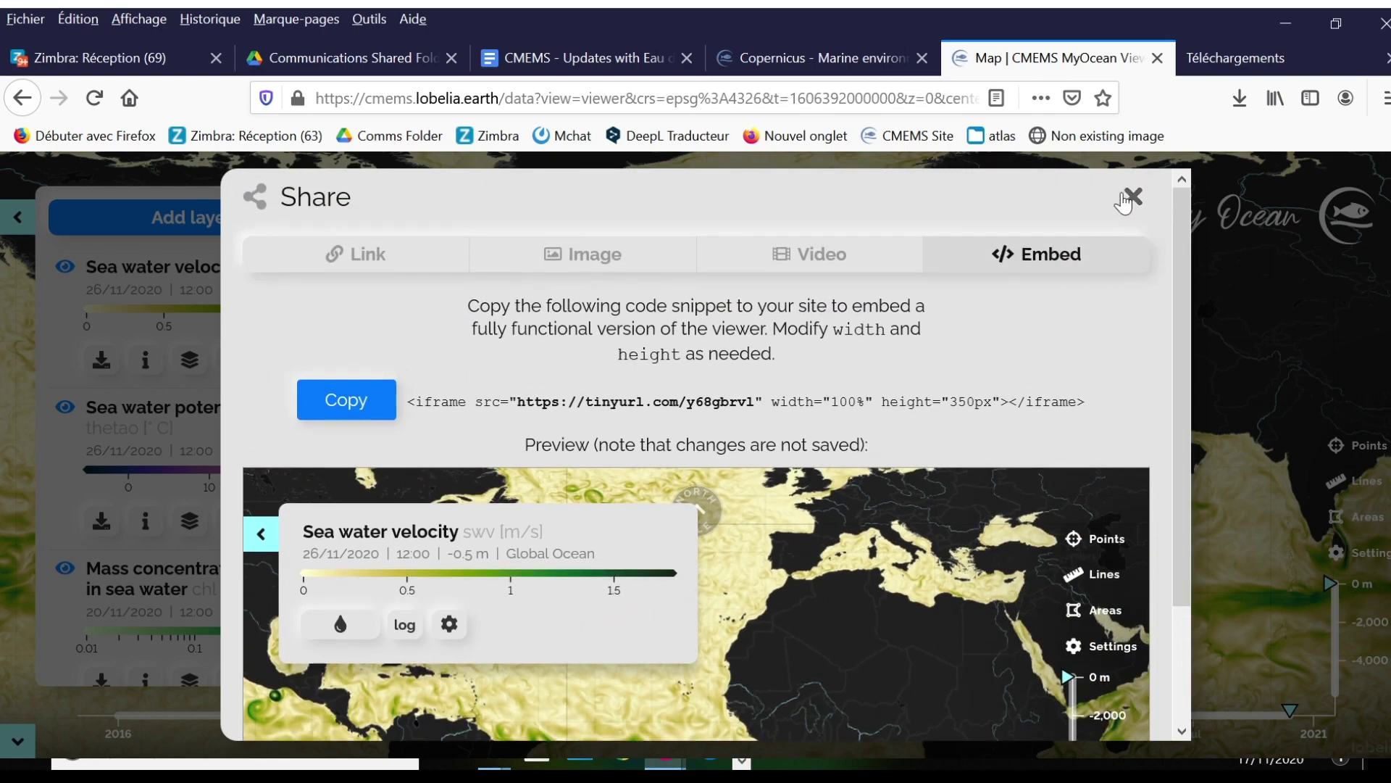
click(1133, 196)
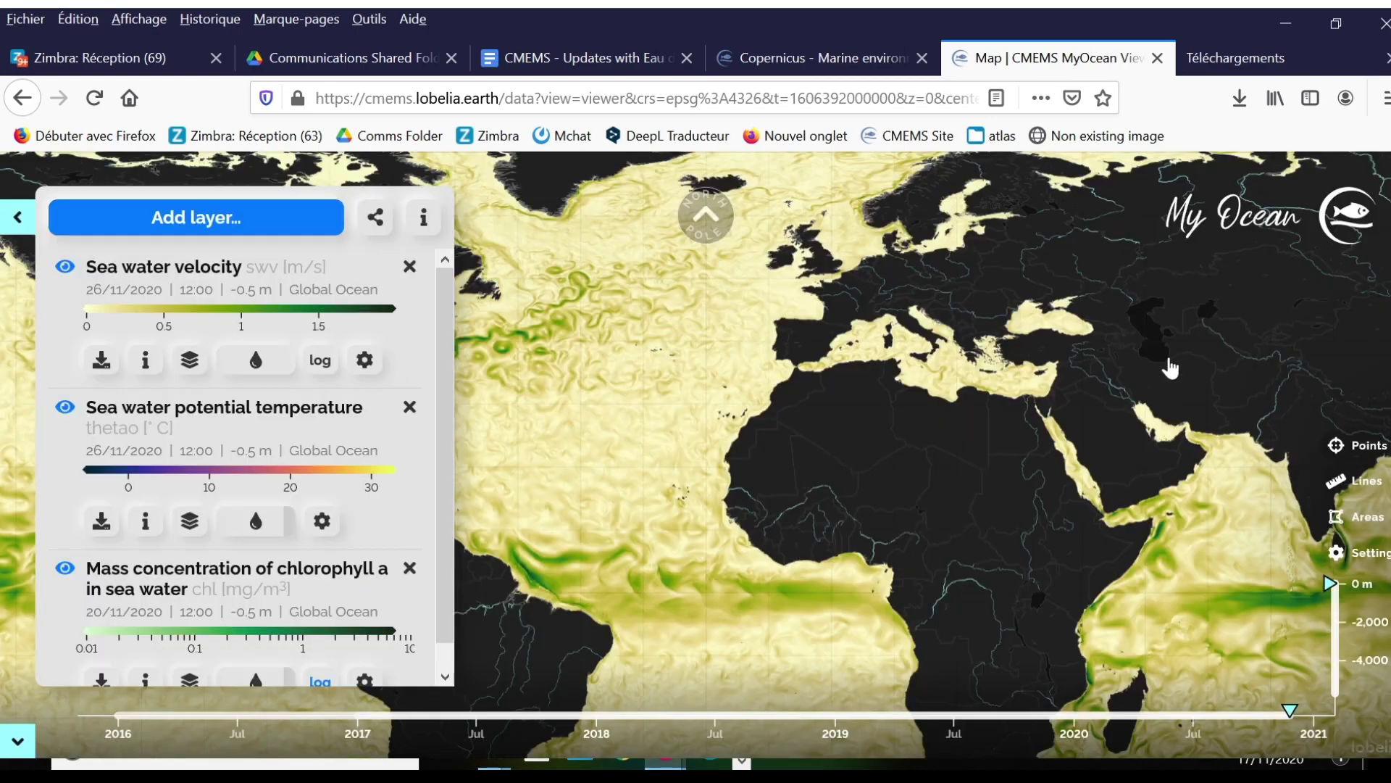